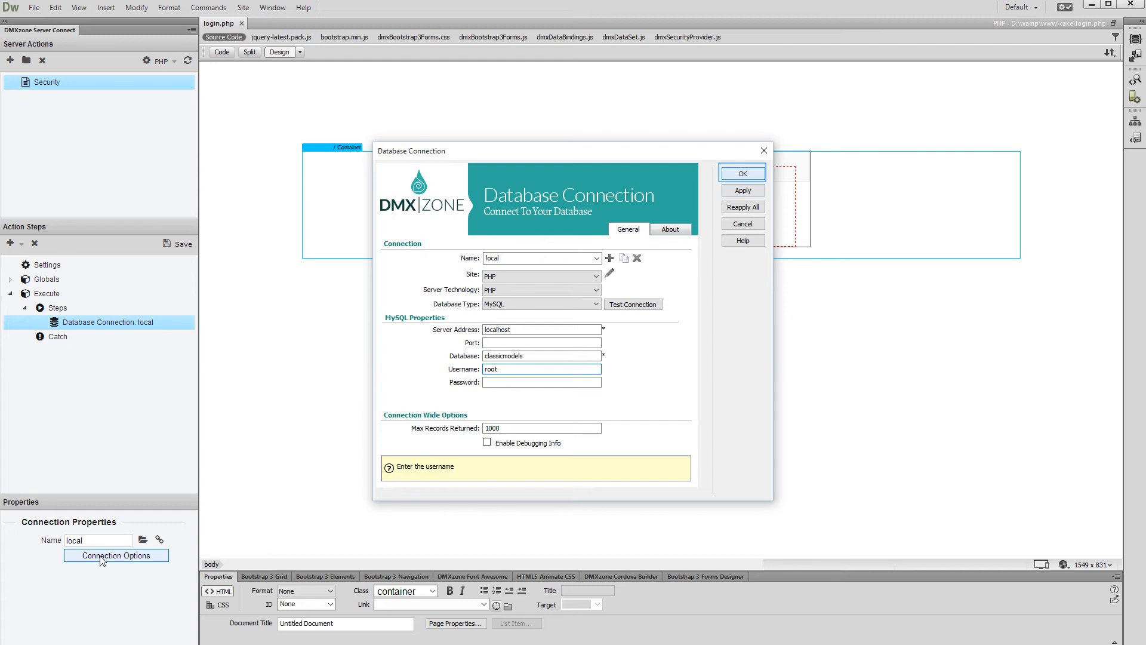
Step: Confirm the local connection to the classicmodels database on localhost
left_click(729, 176)
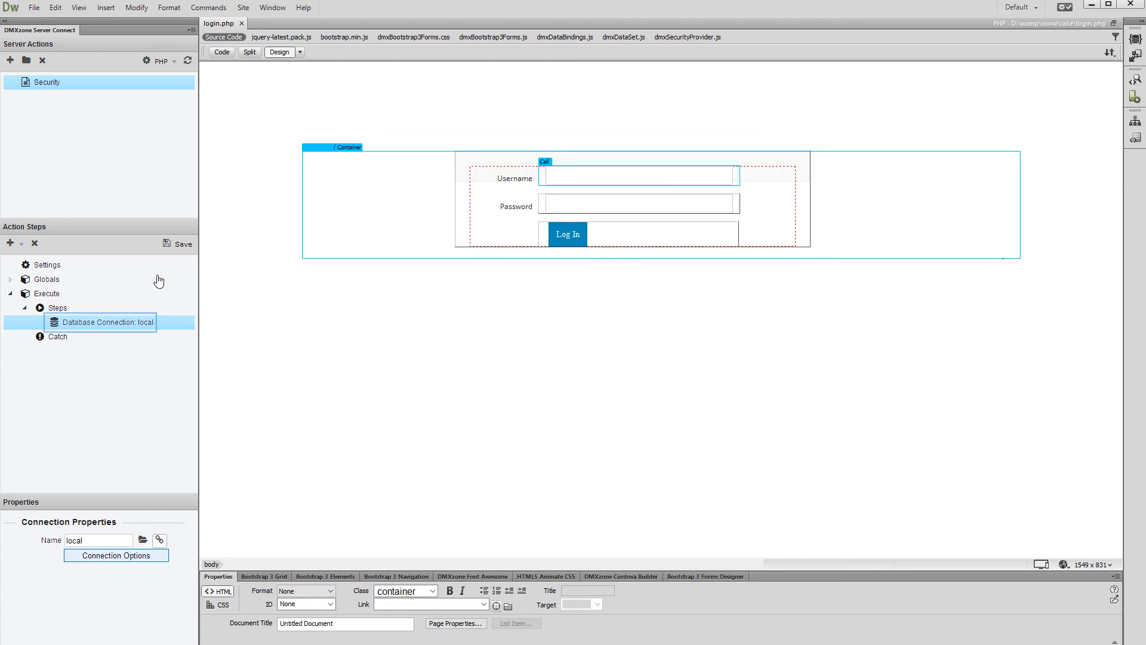
Step: Add a Database-type security provider step named dbUsers after the connection
right_click(142, 326)
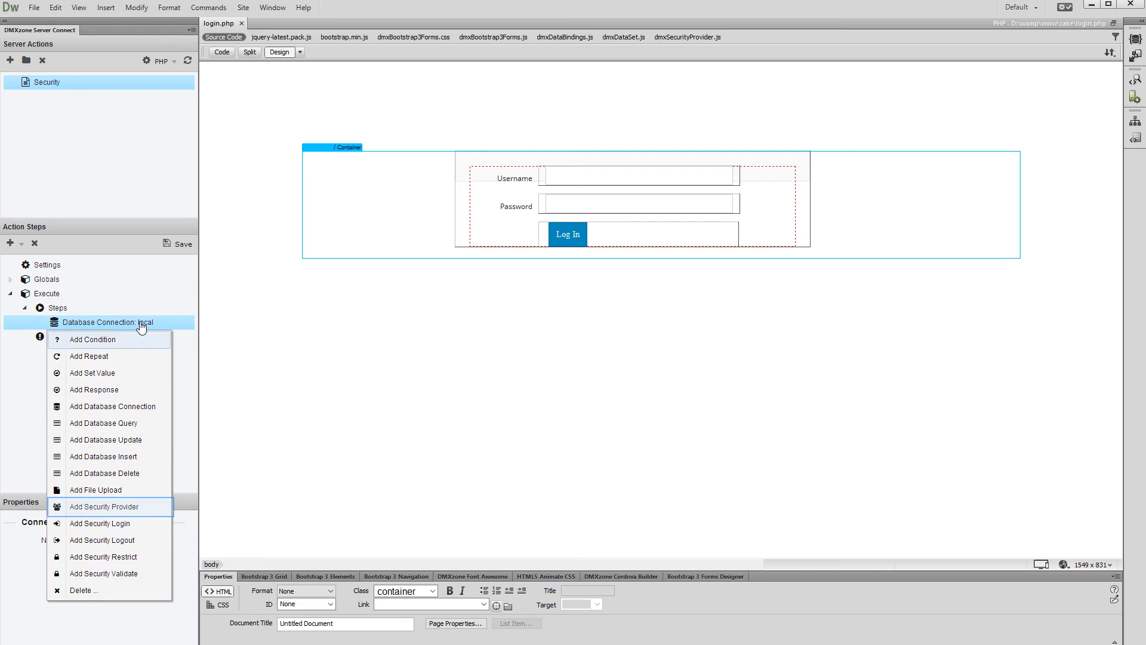
left_click(125, 506)
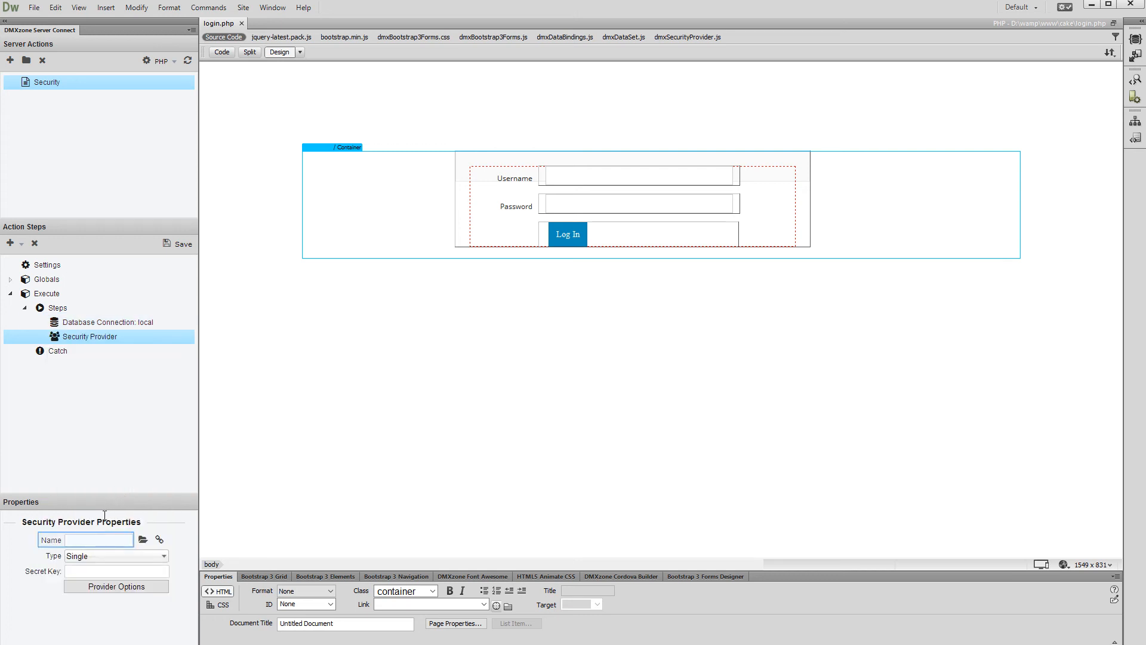
left_click(101, 541)
type("dbUsers")
key("Tab")
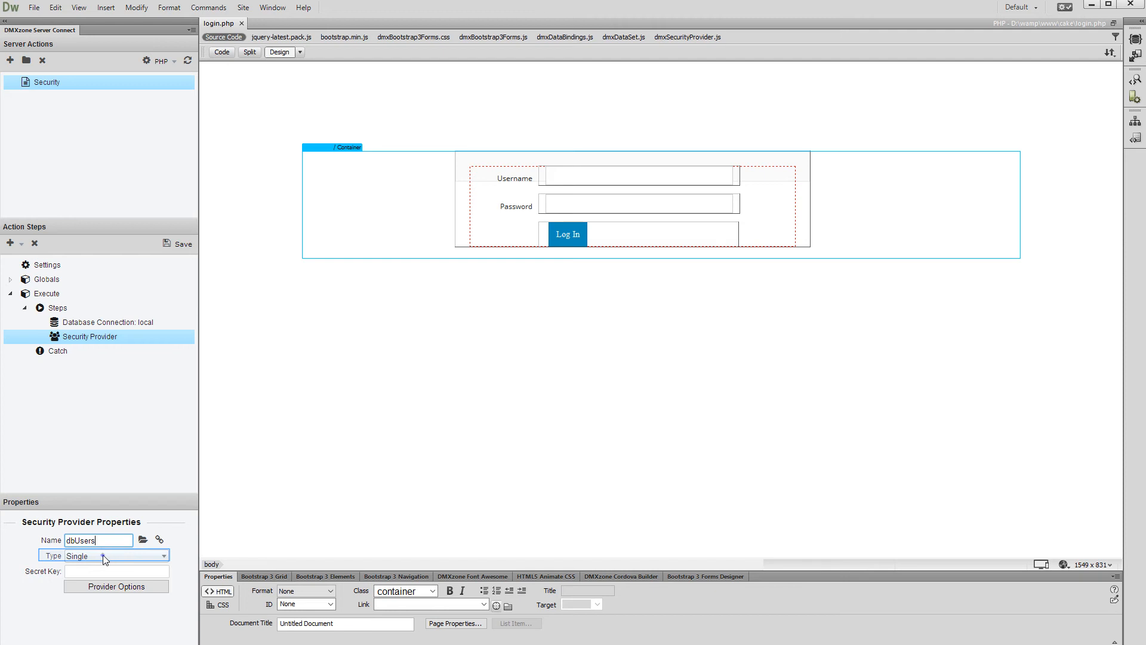
left_click(105, 557)
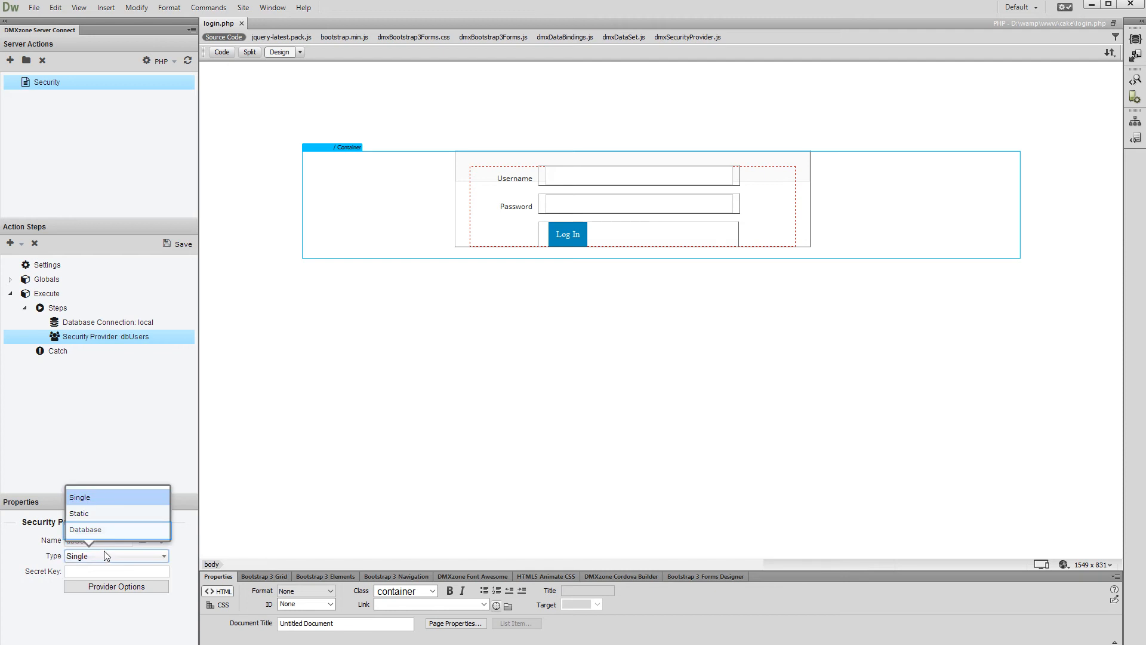
left_click(105, 532)
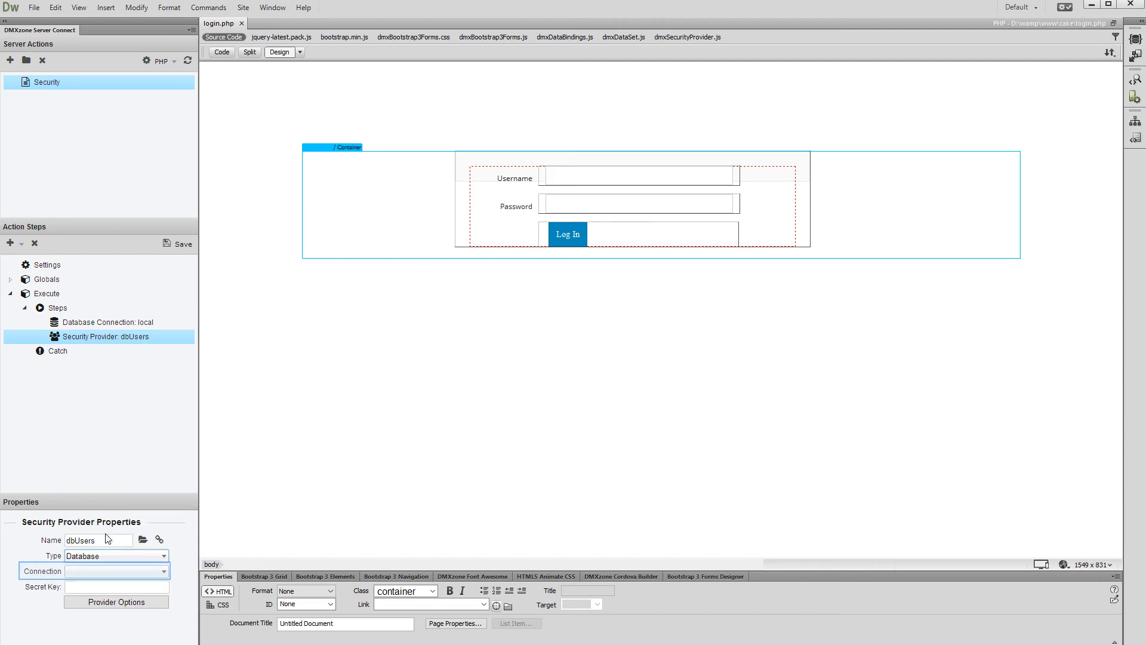
Step: Point dbUsers at the local connection and give it a secret key
left_click(109, 575)
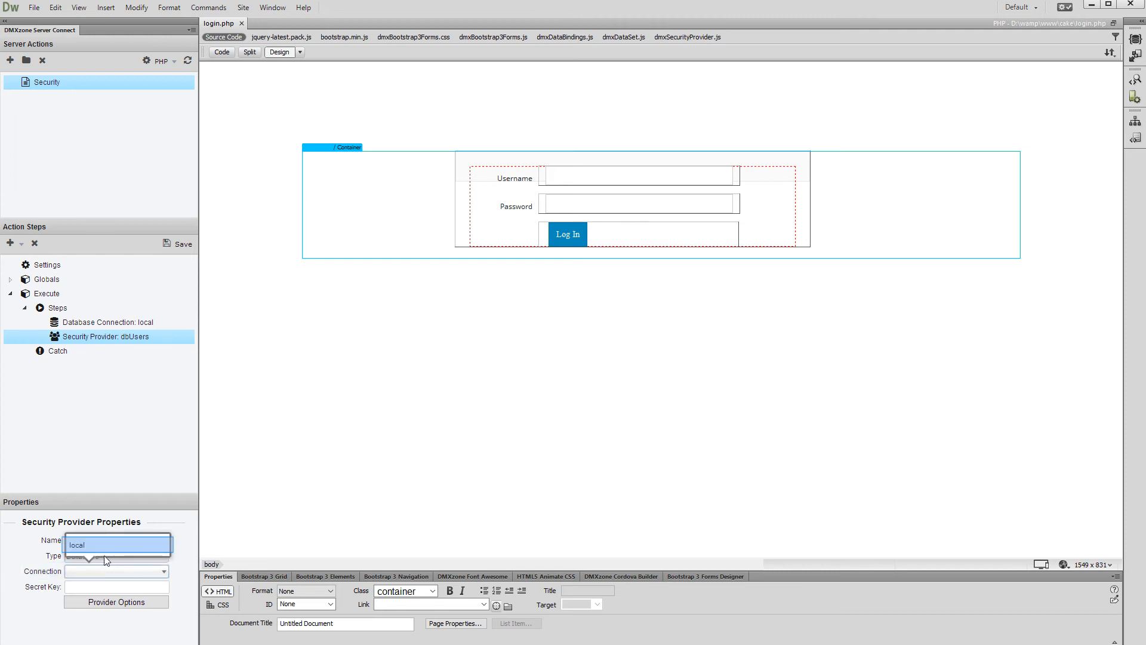
left_click(104, 547)
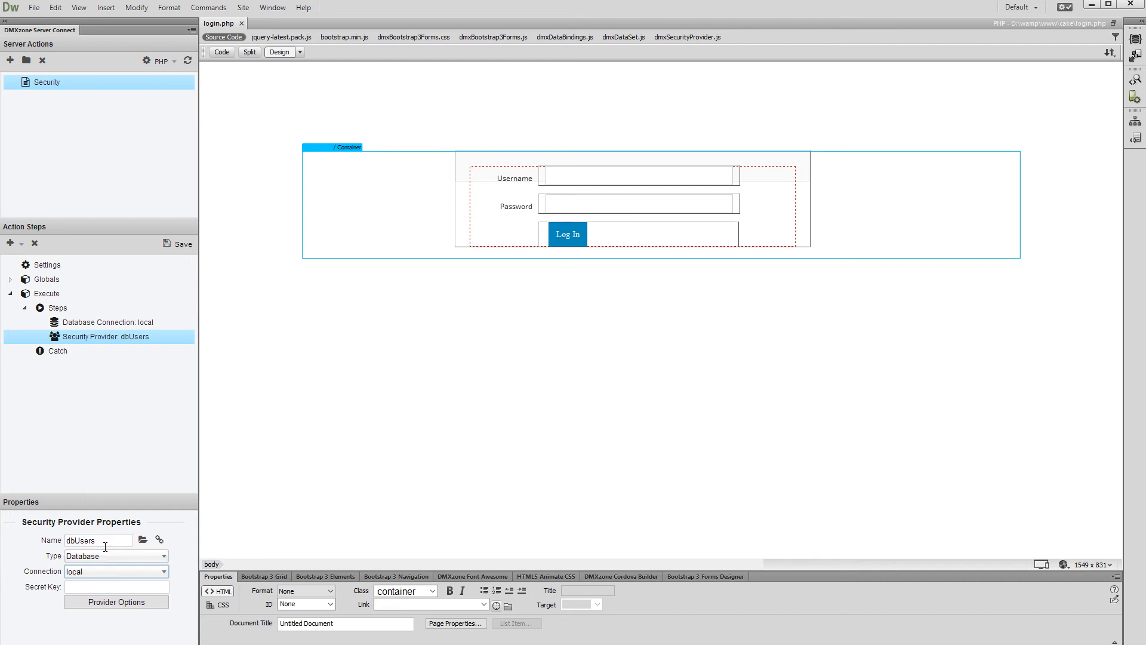
key("Tab")
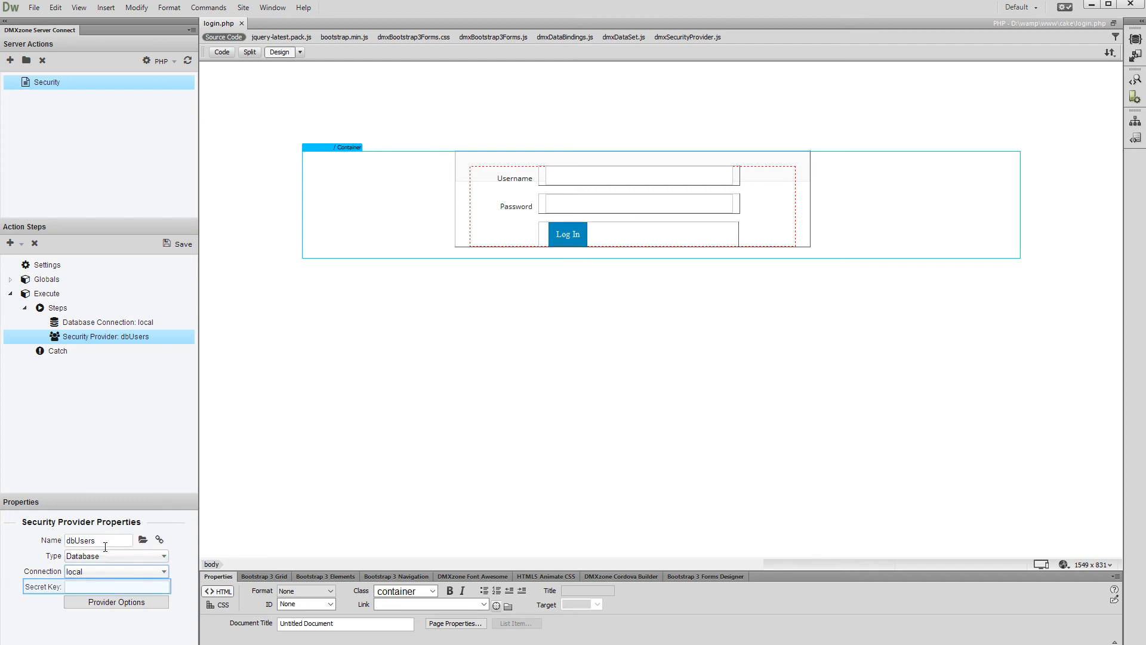
left_click(86, 585)
type("abc123")
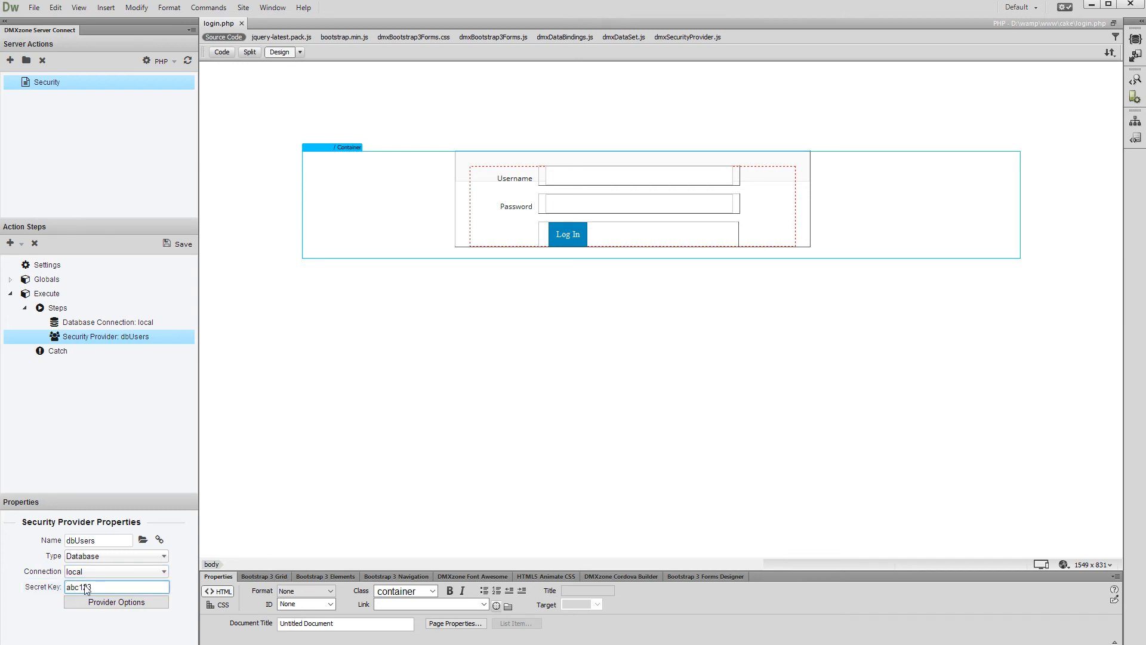
key("Tab")
left_click(87, 603)
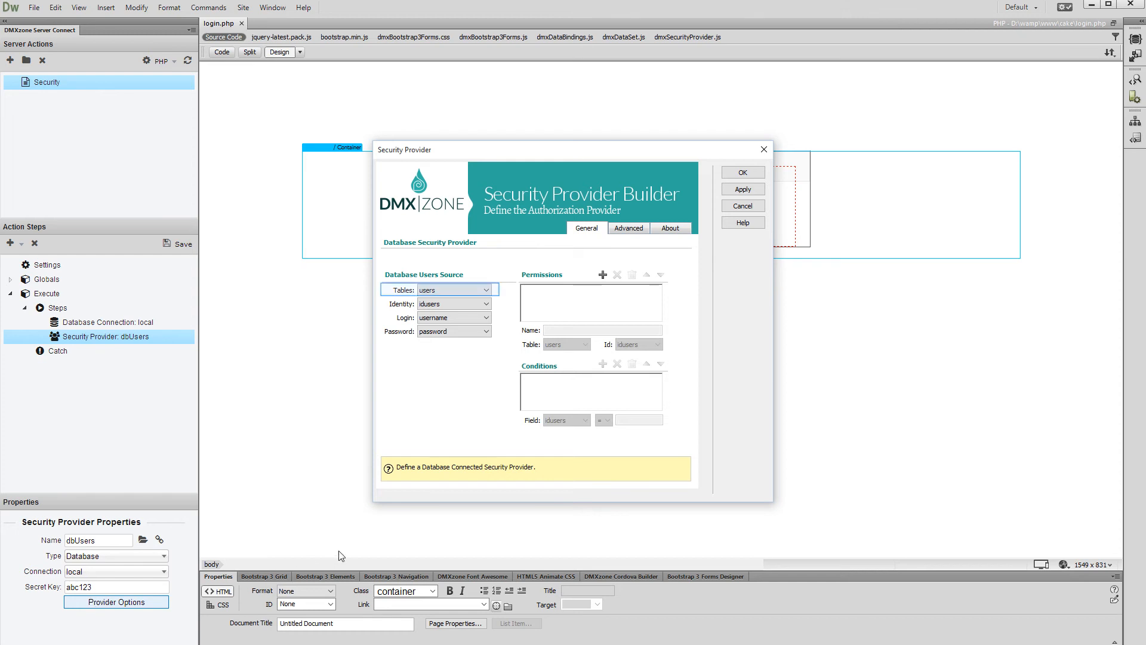
Step: Map the provider to the users table with idusers, username and password columns
left_click(487, 291)
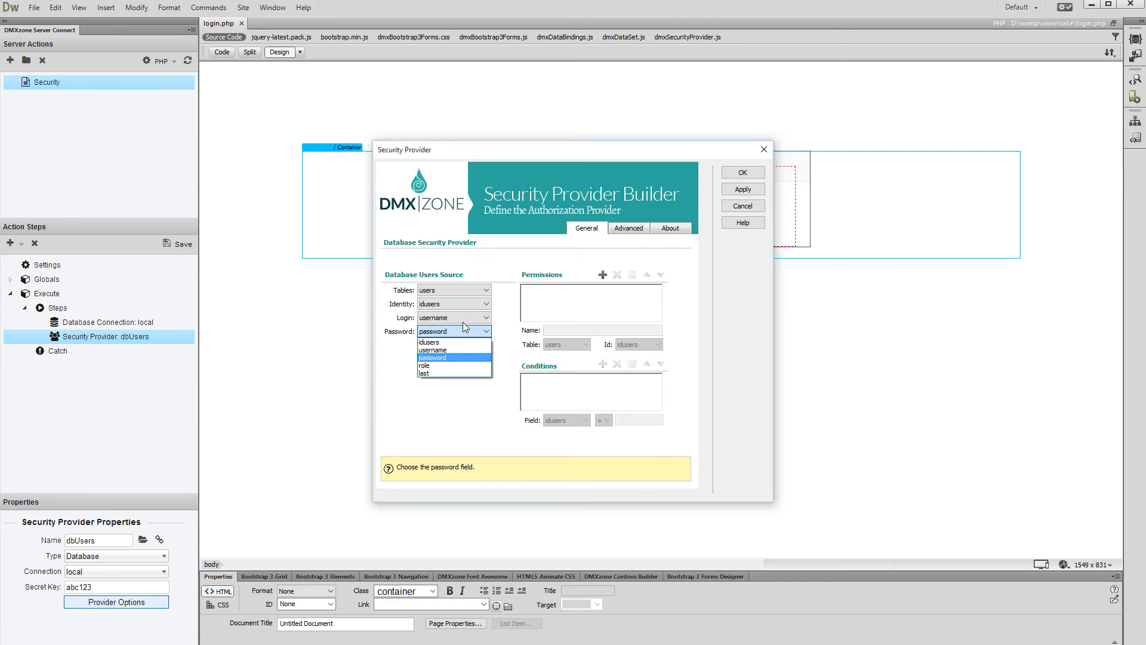
left_click(458, 356)
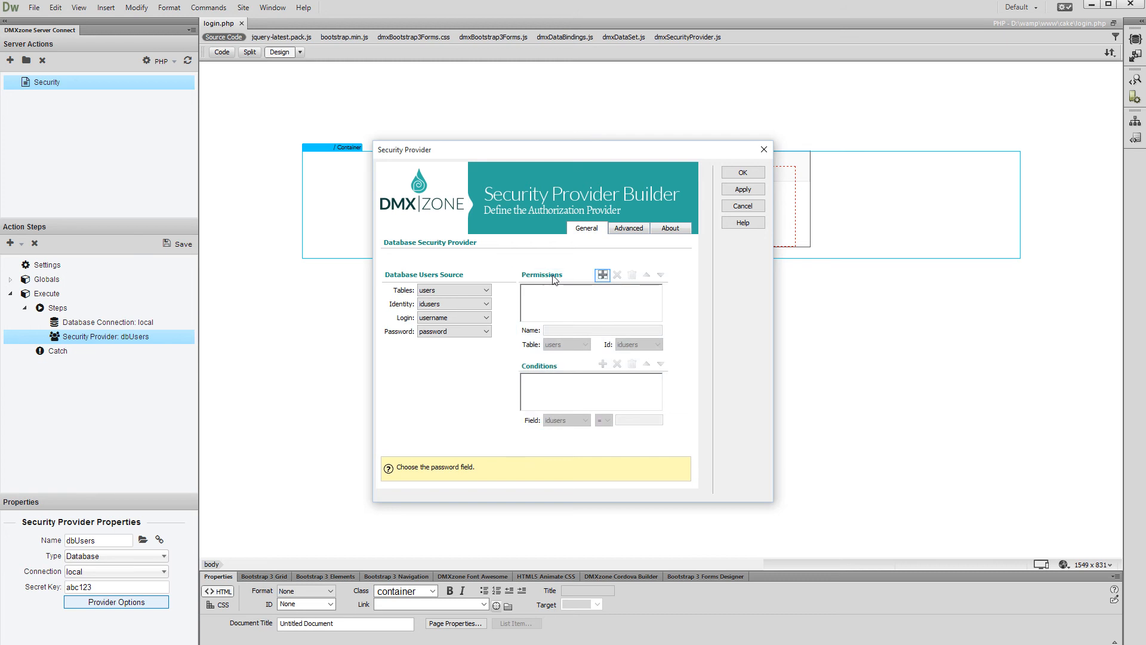
Step: Add a permission renamed to admin, keeping table users and identity idusers
left_click(602, 275)
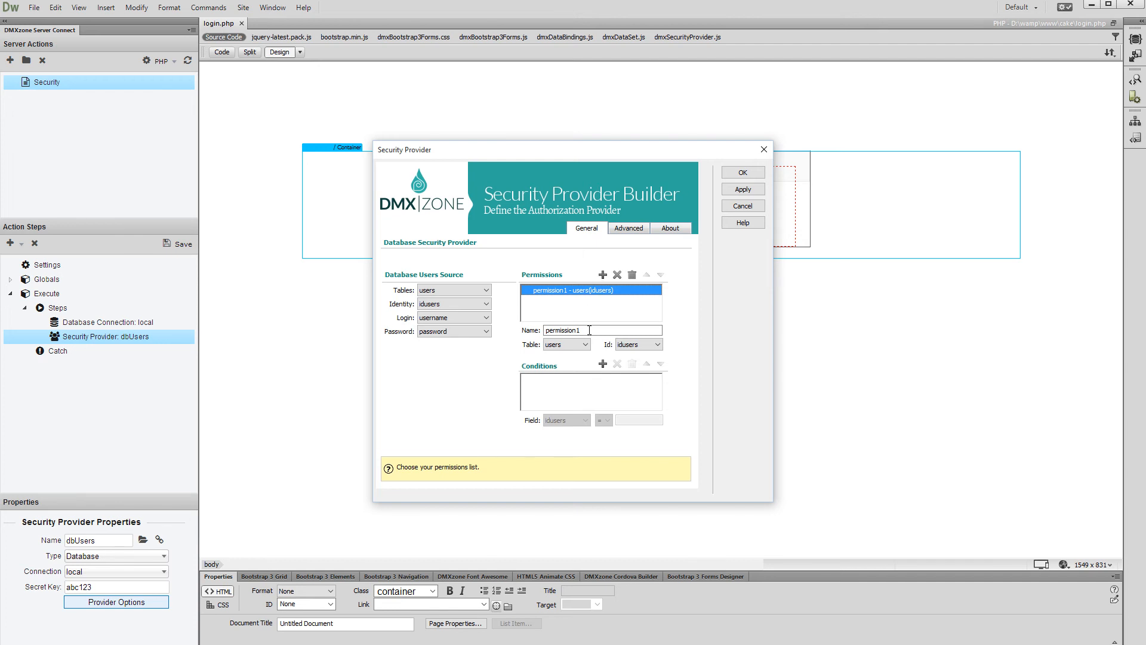
left_click_drag(589, 330, 544, 330)
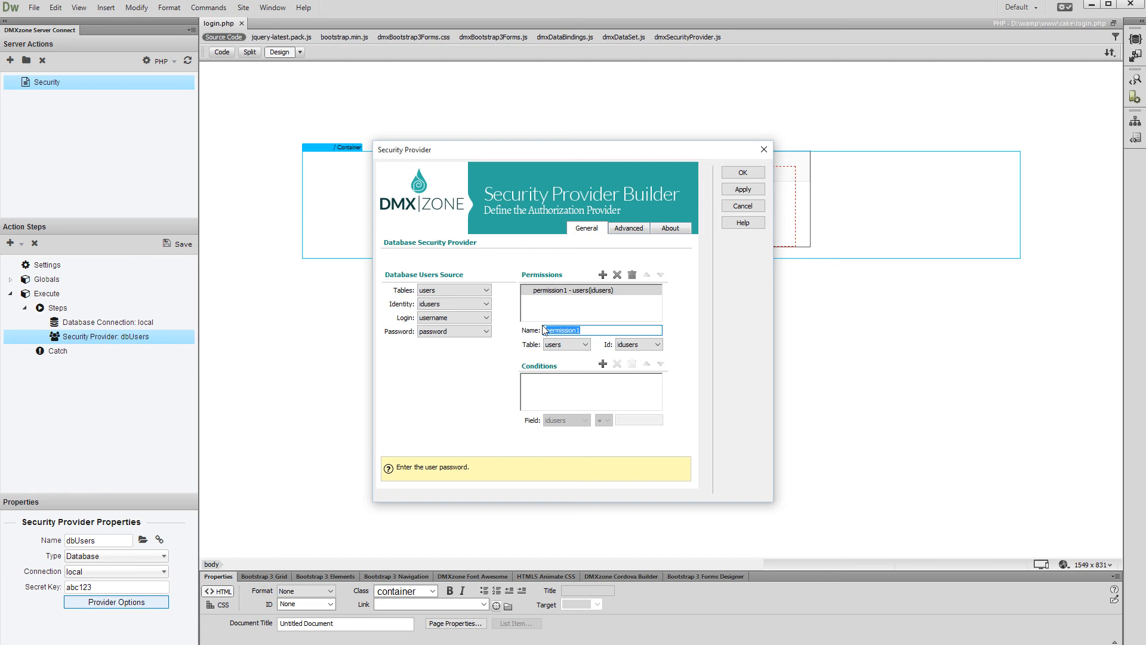
type("admin")
key("Tab")
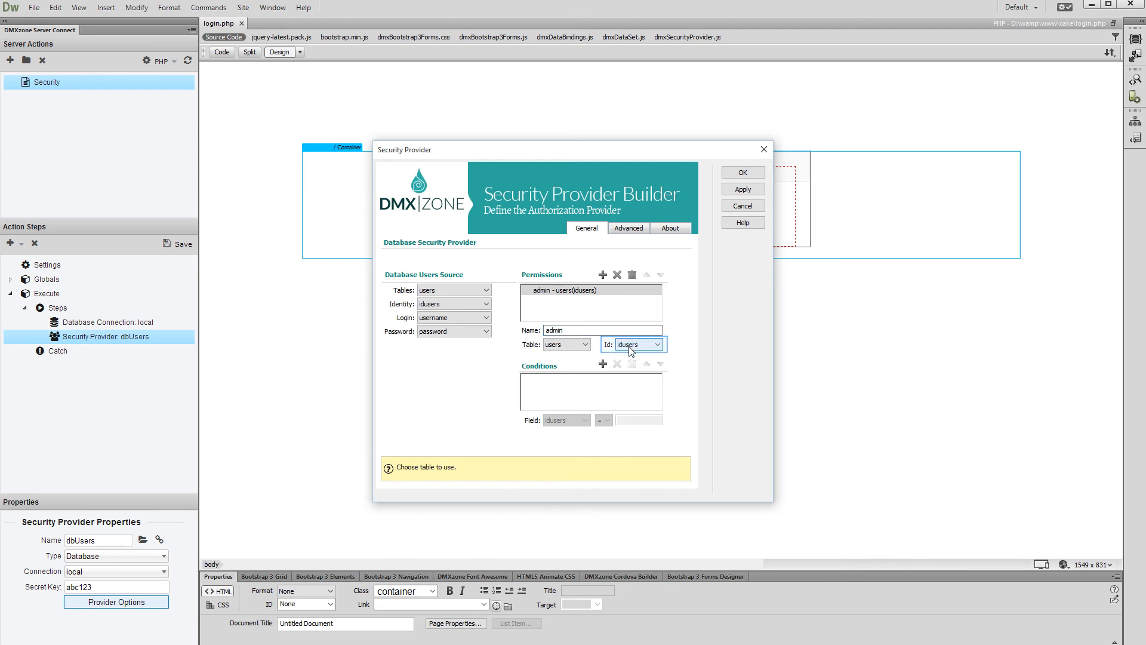
left_click(631, 350)
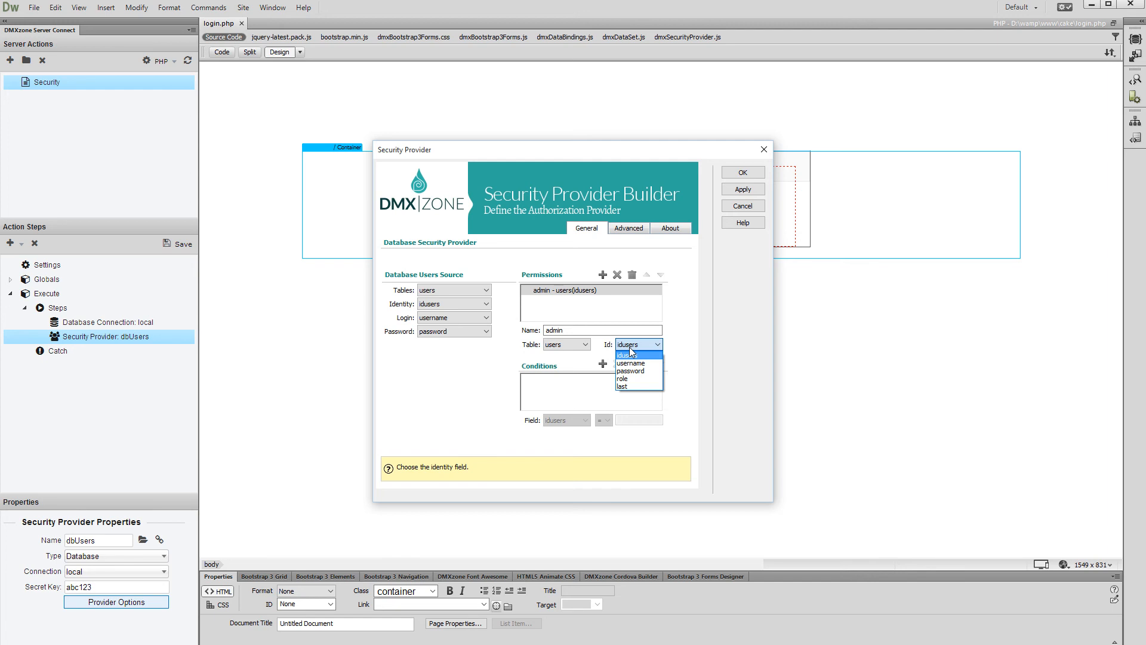
key("Tab")
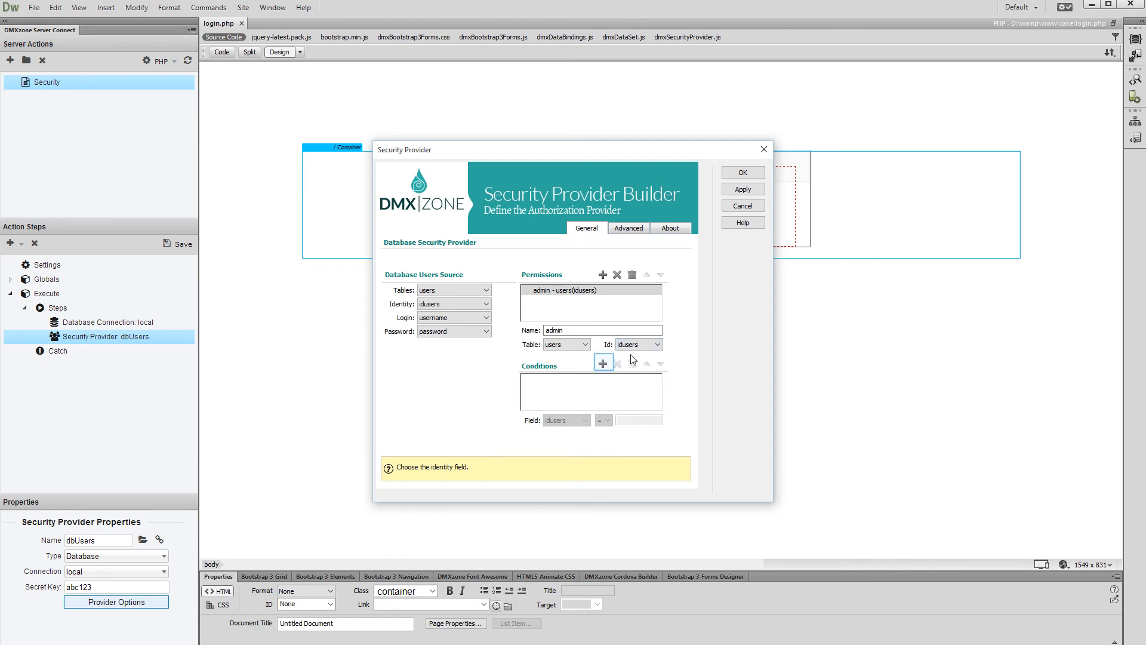
Step: Give the admin permission the condition role = admin instead of the value 1
left_click(604, 366)
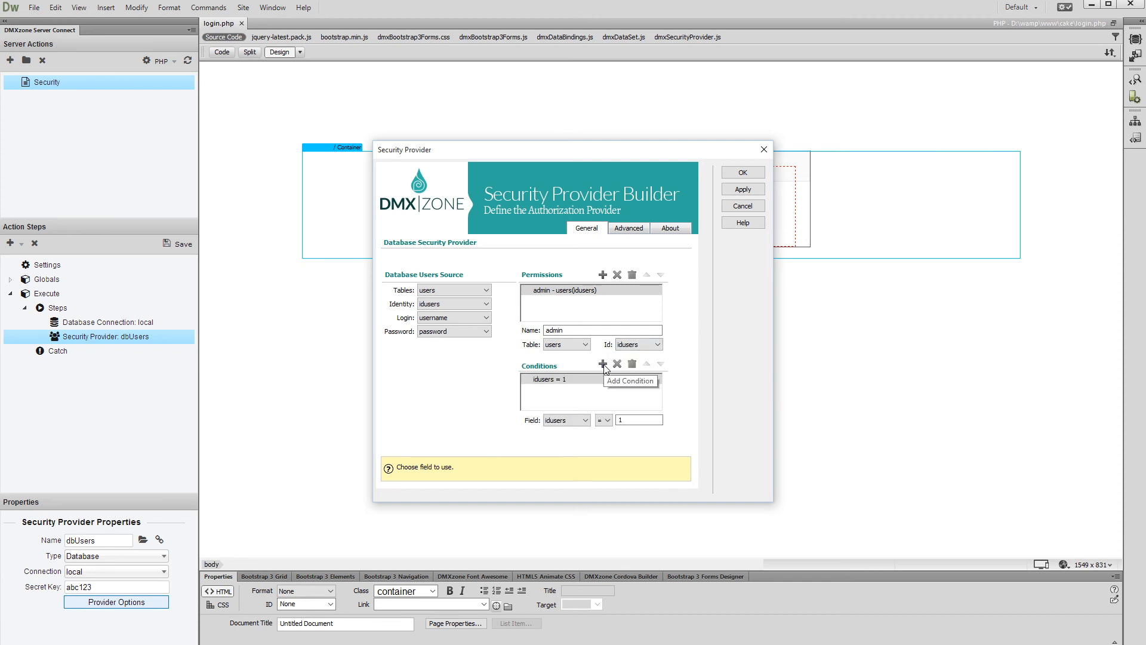
left_click(581, 421)
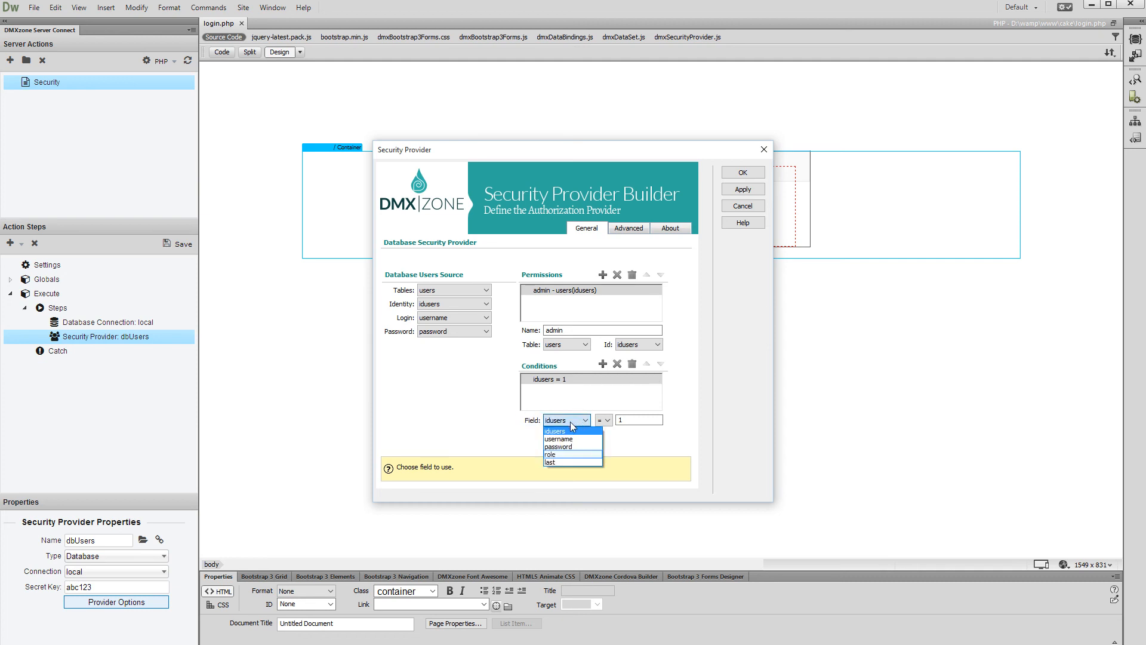
left_click(566, 455)
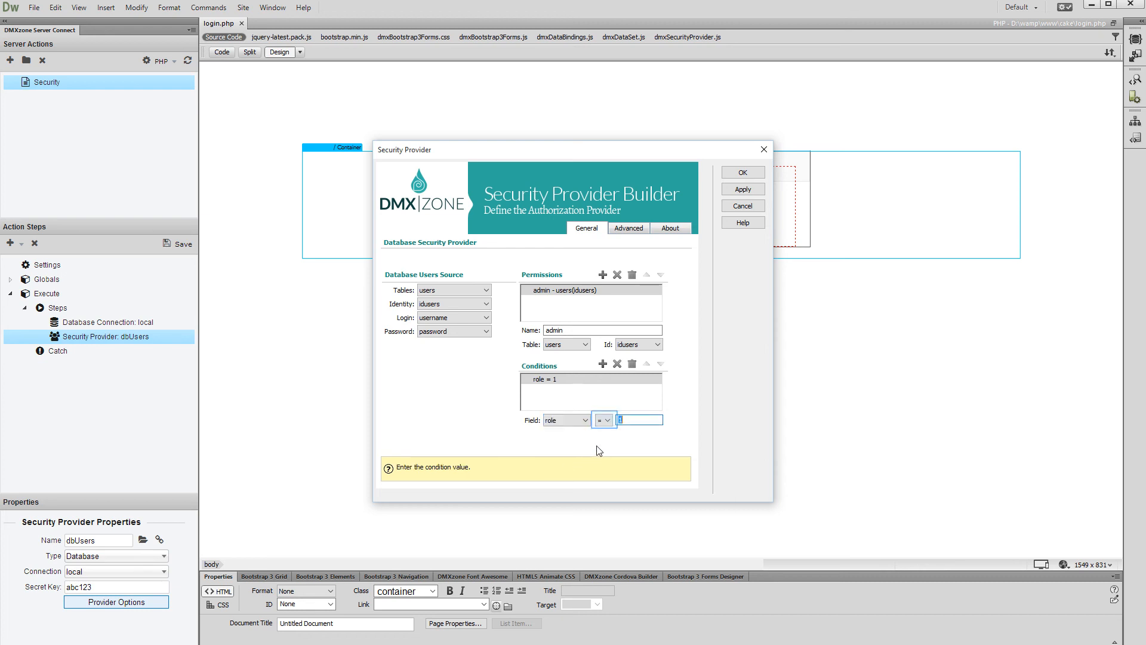
left_click(613, 418)
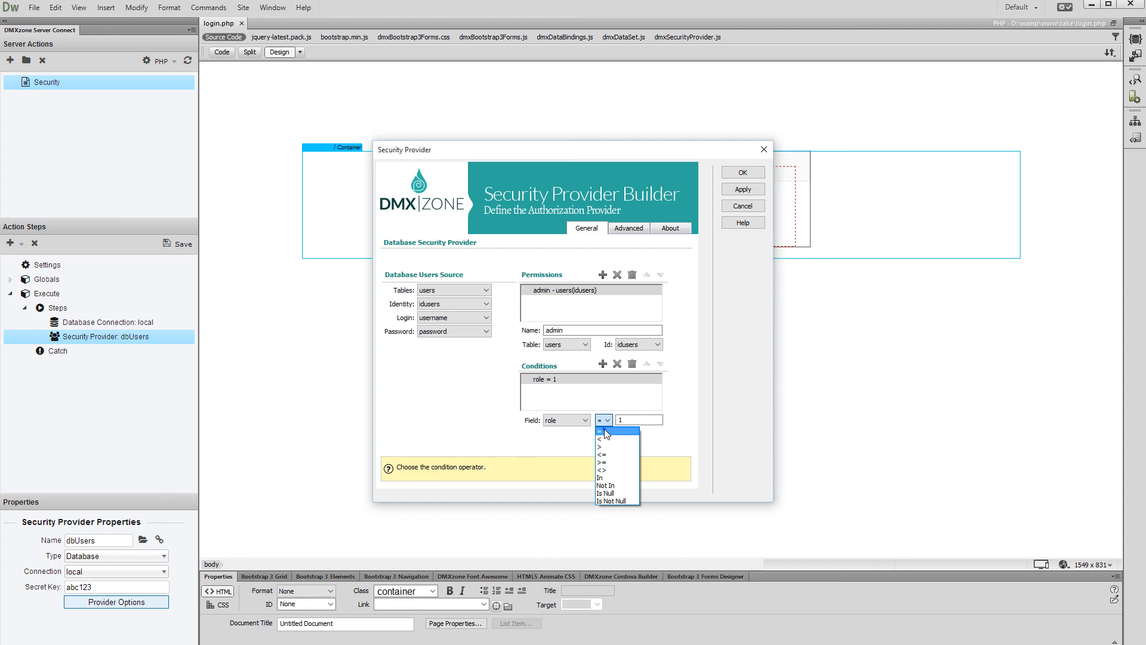
left_click(605, 430)
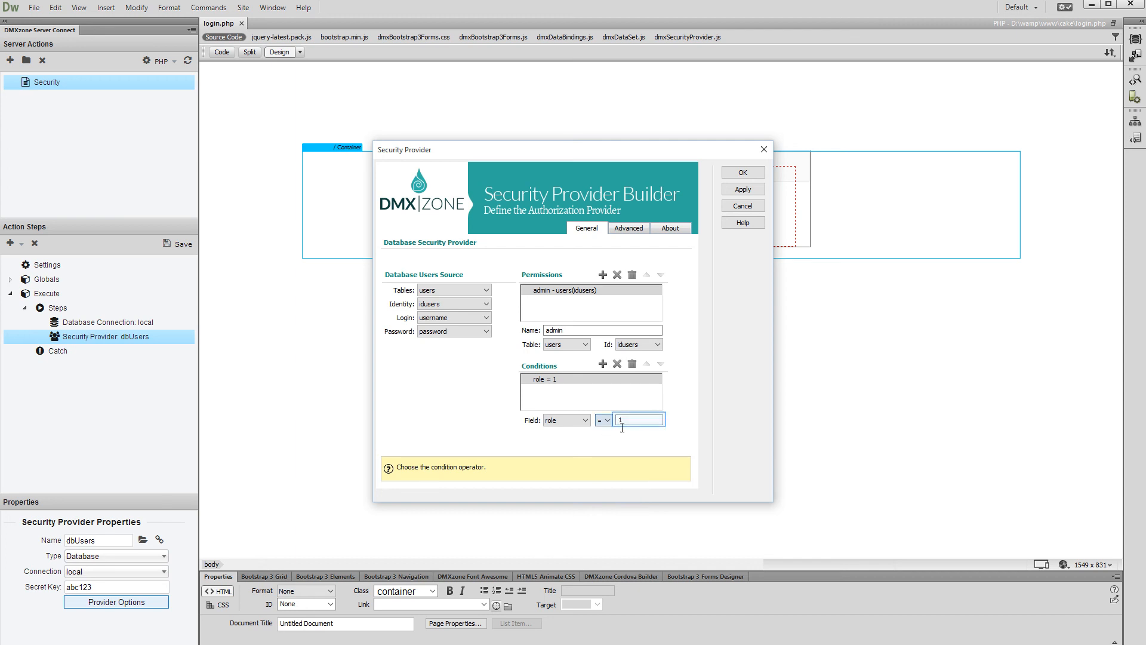
left_click(630, 421)
type("admin")
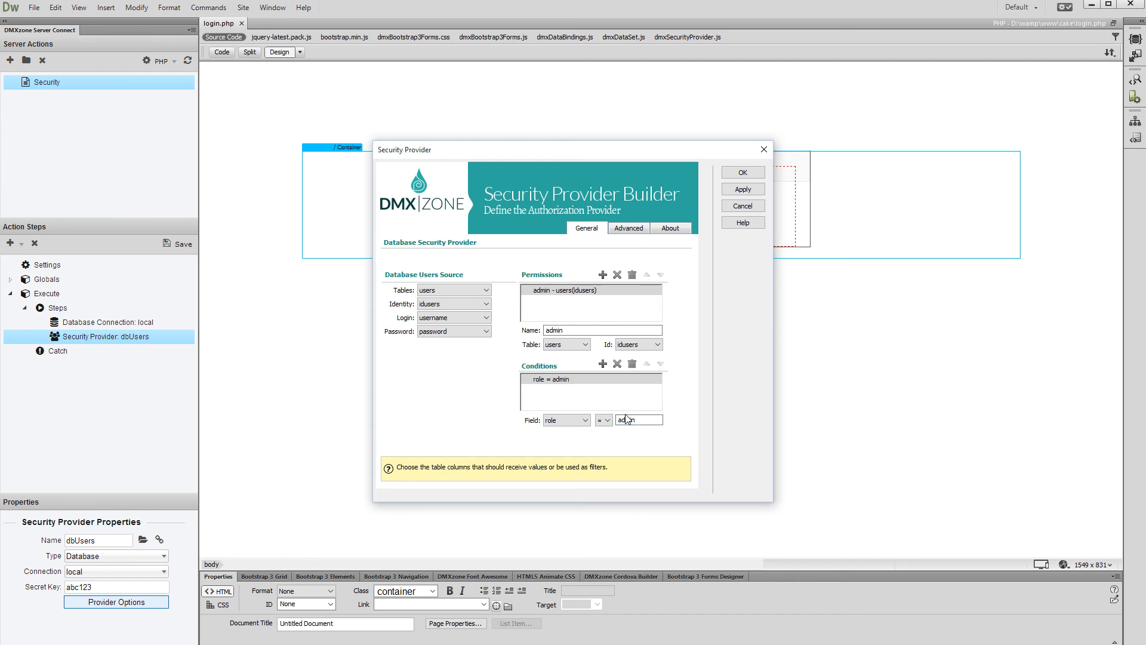
left_click(627, 382)
Step: Accept the provider settings and store dbUsers as a linked action file
left_click(742, 173)
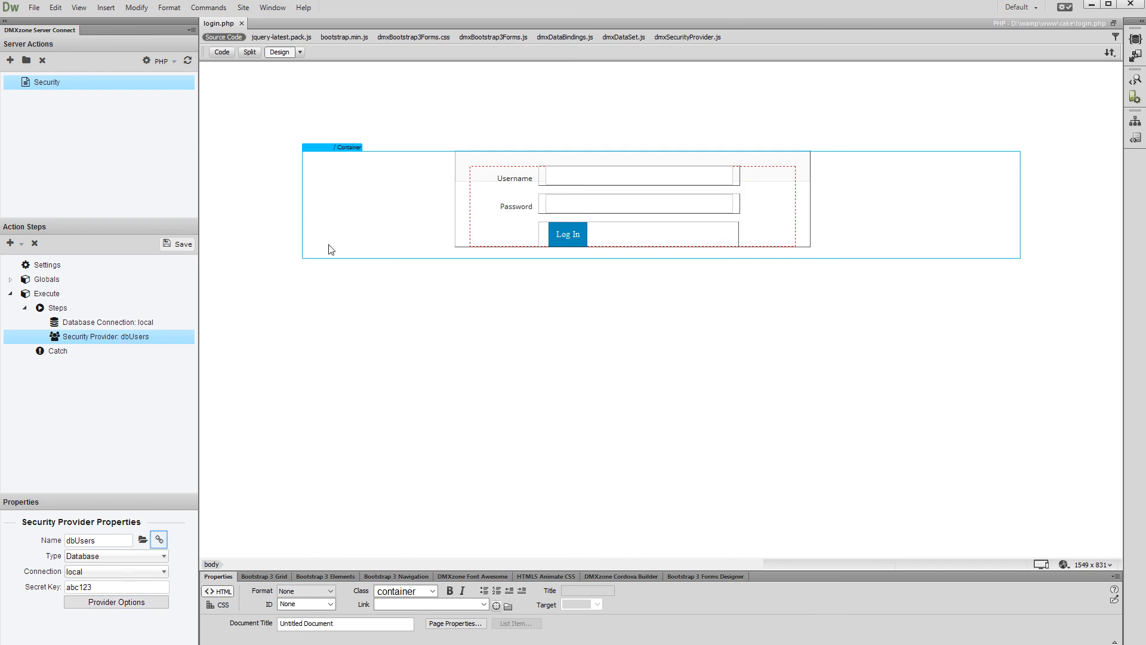
left_click(159, 540)
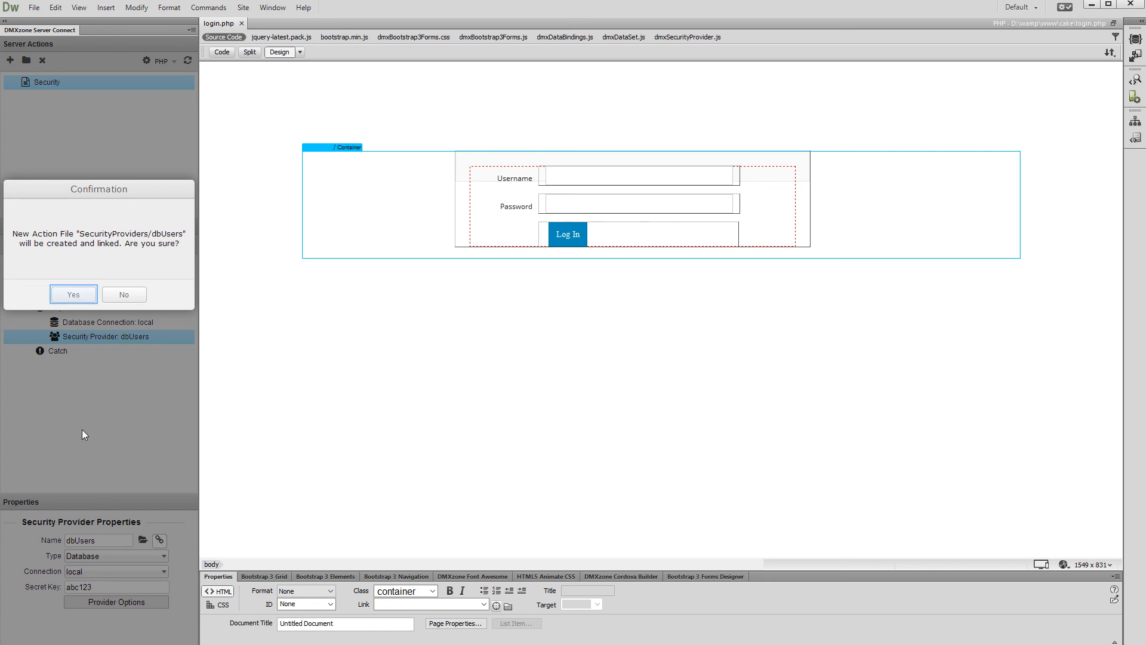
left_click(73, 296)
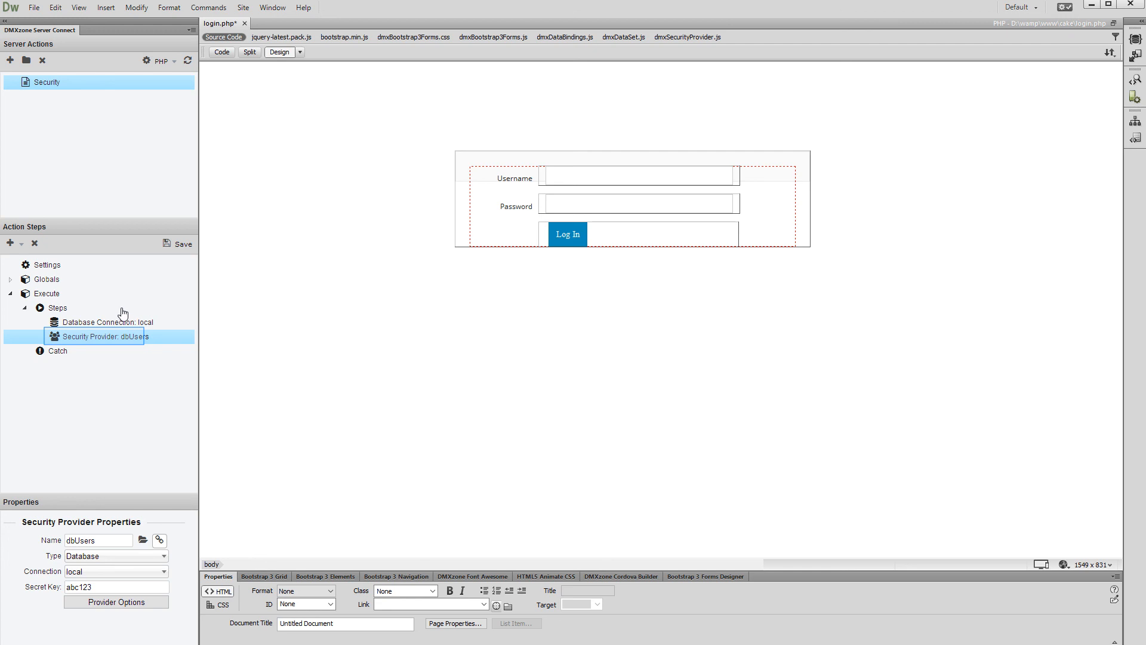
Step: Add a Security Validate step using dbUsers and save the Security action
right_click(136, 336)
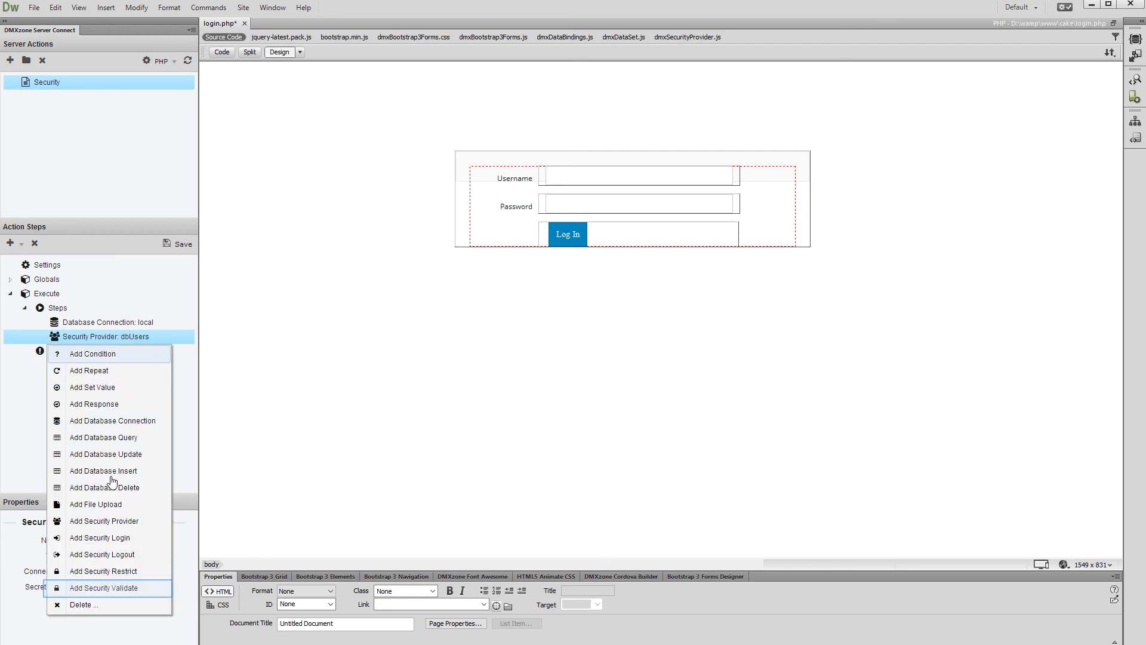
left_click(110, 590)
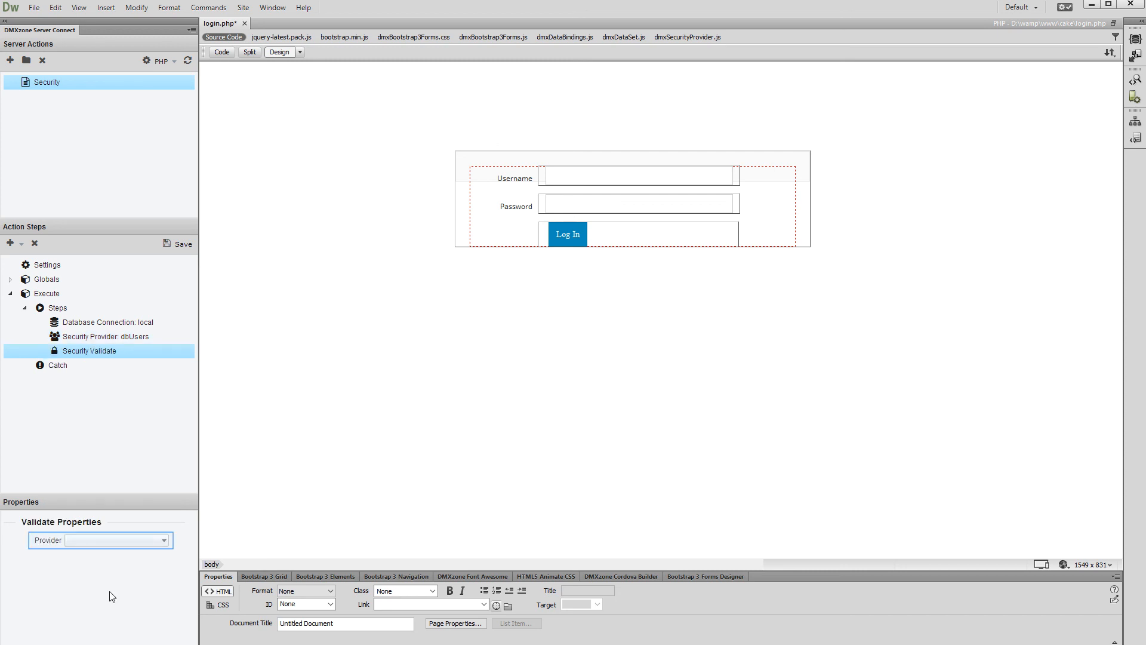
left_click(103, 546)
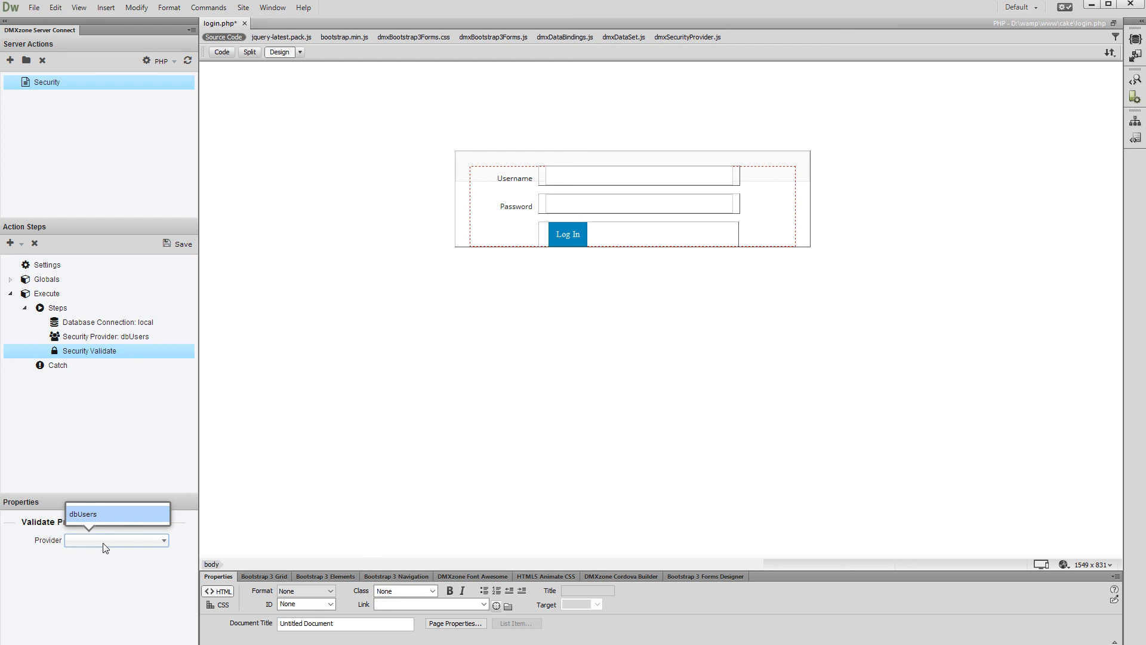
left_click(97, 514)
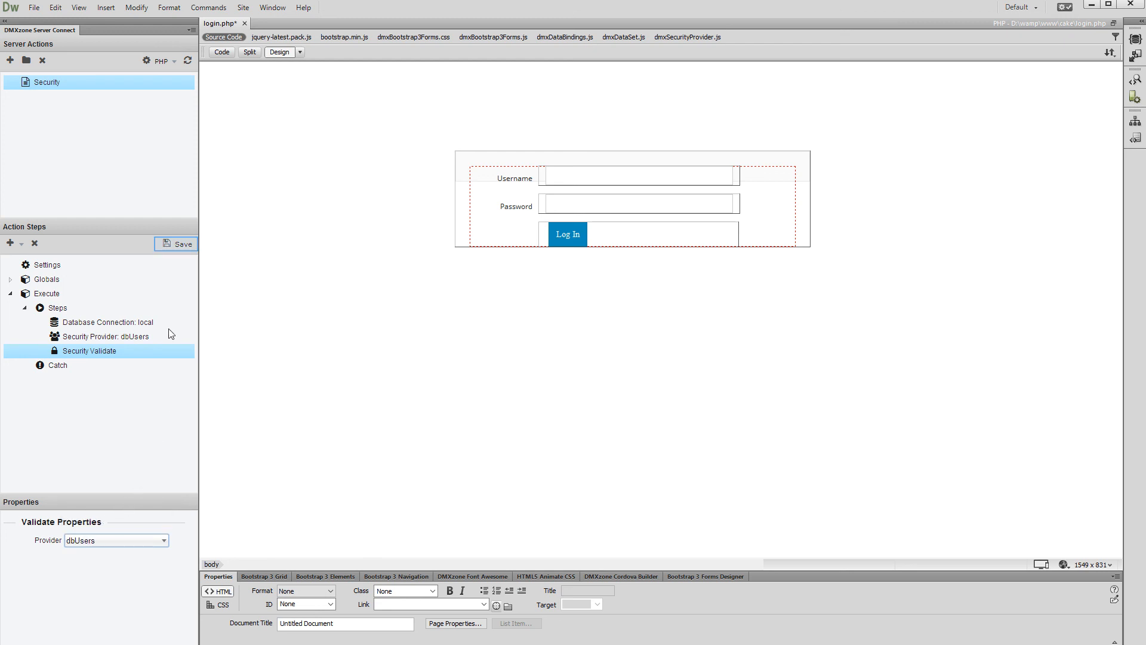
left_click(172, 244)
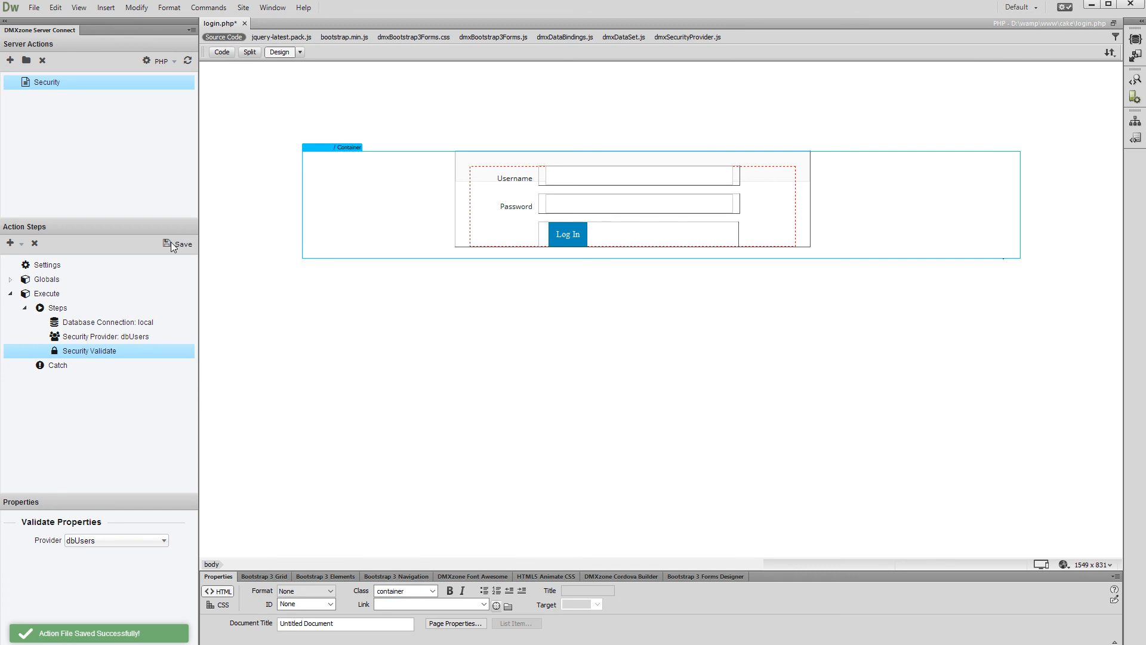
Step: Add a Page Security Provider Executor using Custom Login Form and the Security server action
left_click(243, 8)
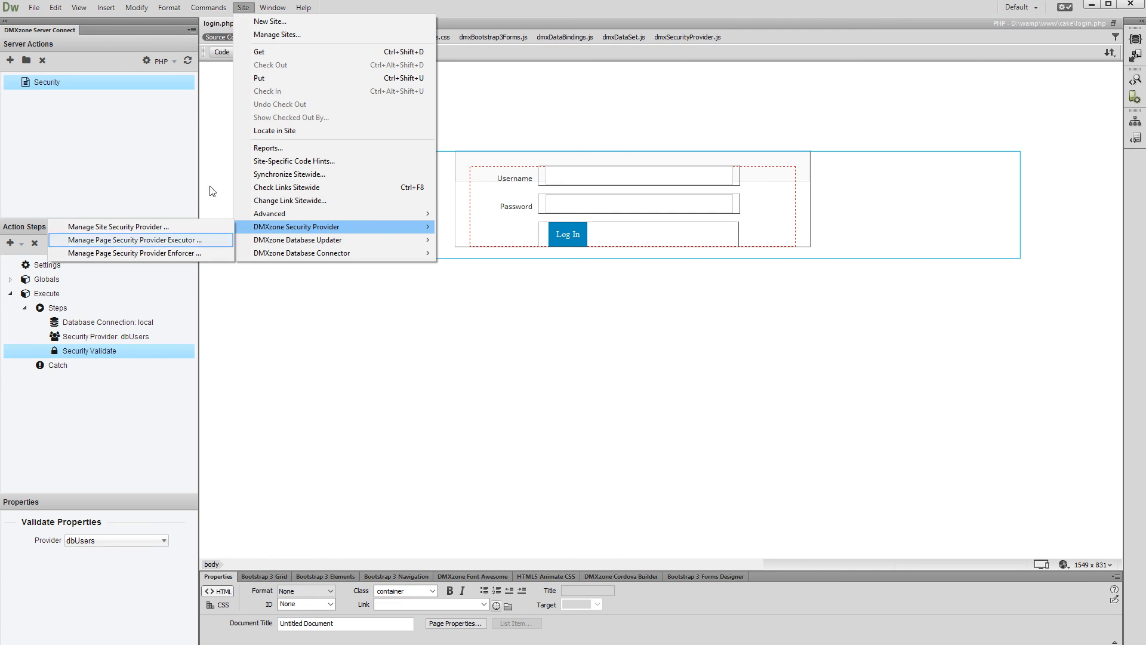
left_click(210, 240)
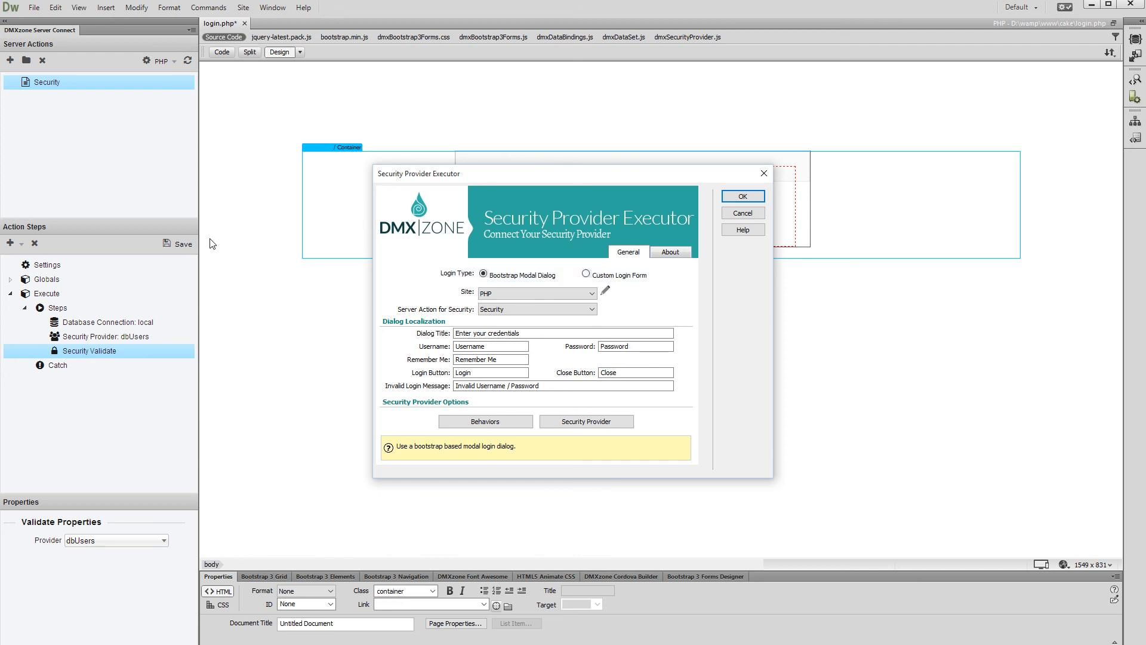
left_click(586, 274)
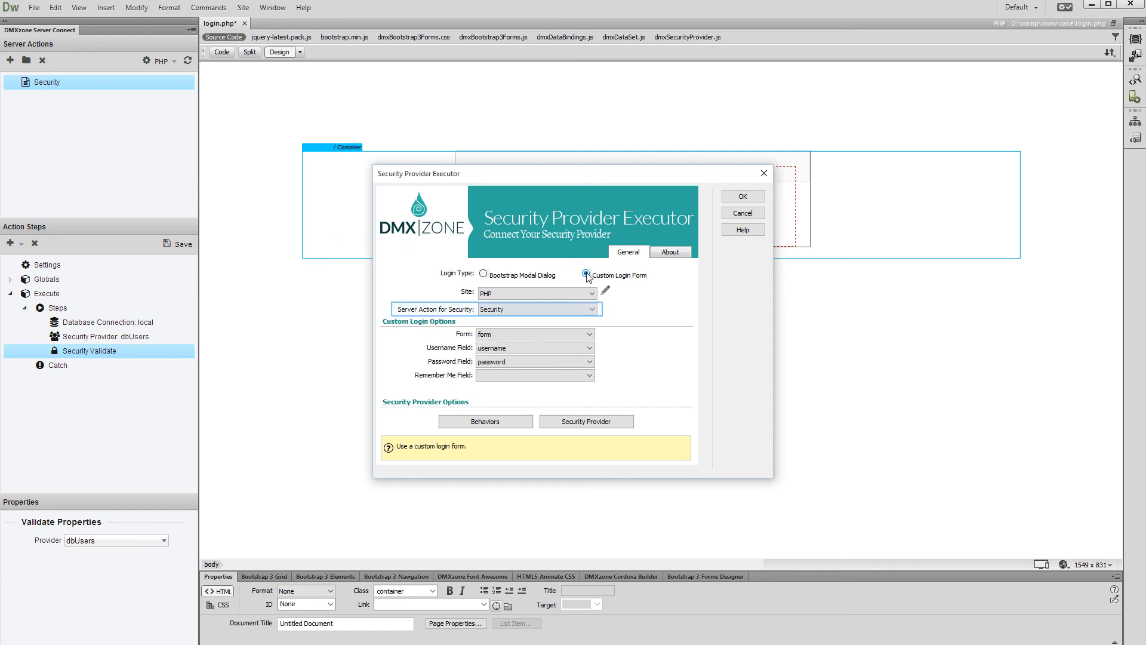
left_click(559, 306)
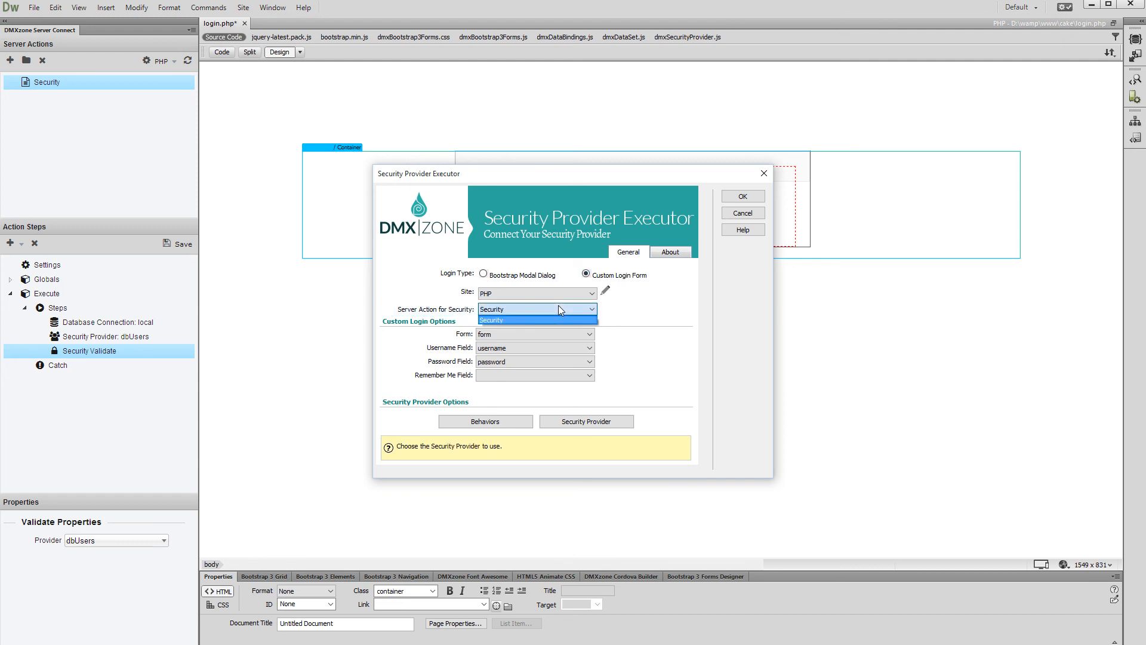
left_click(556, 320)
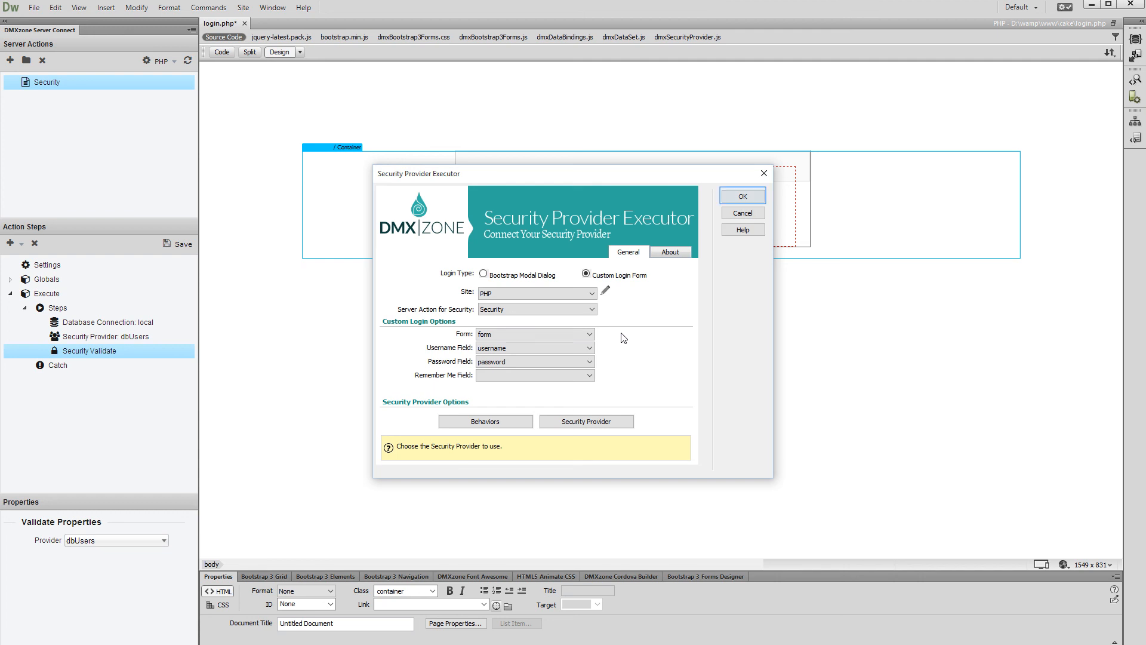
left_click(738, 202)
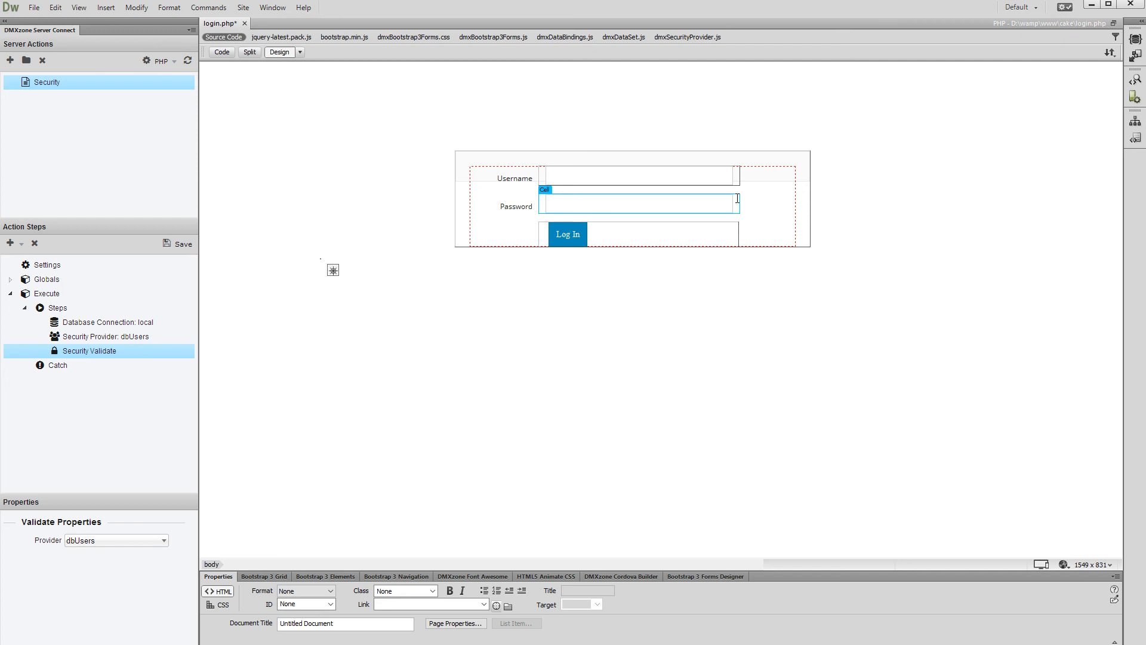